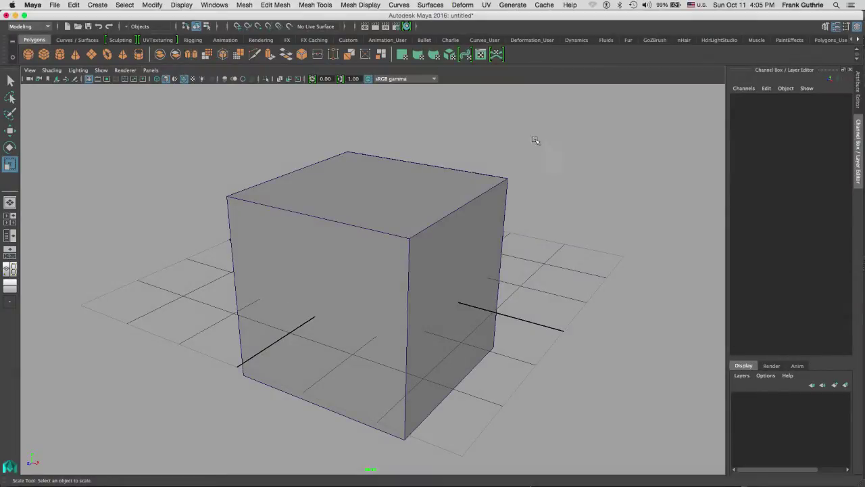
Show the cube beside its UV layout in a Persp/UV Editor arrangement and display the UV shells shaded.
{"action": "left_click_drag", "start_coordinate": [535, 139], "coordinate": [484, 118], "text": "alt"}
{"action": "left_click_drag", "start_coordinate": [484, 118], "coordinate": [345, 266]}
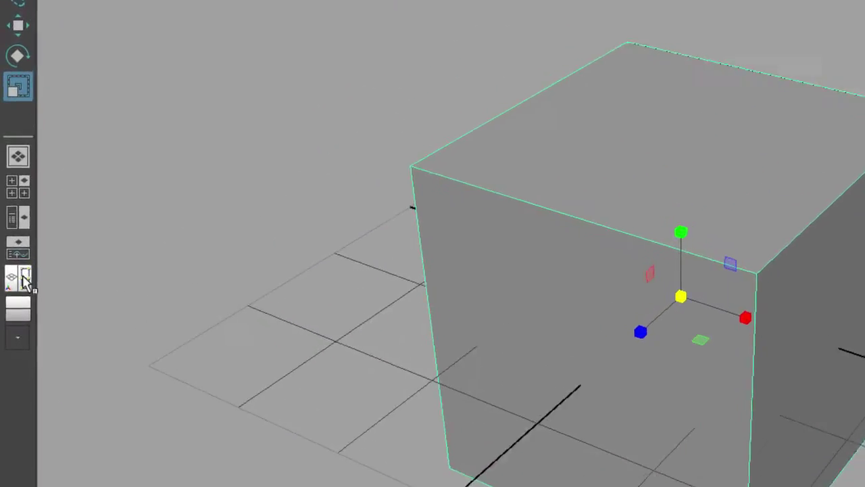
{"action": "left_click", "coordinate": [24, 279]}
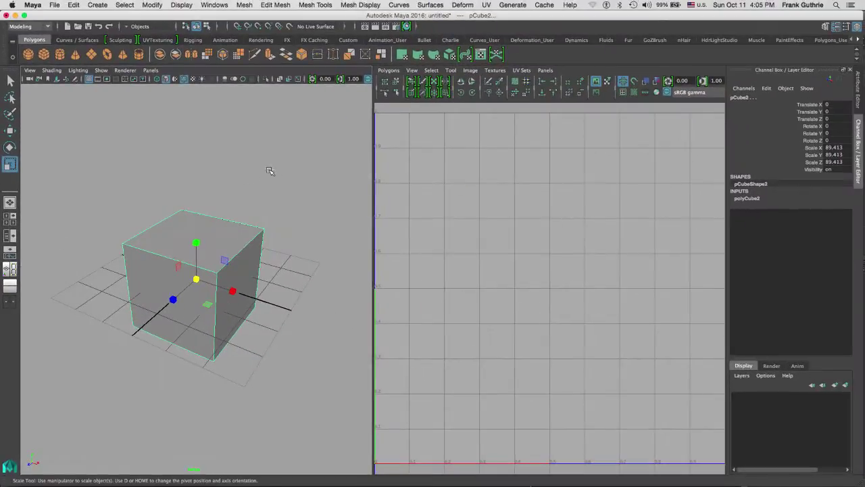
{"action": "left_click", "coordinate": [346, 145]}
{"action": "left_click", "coordinate": [226, 298]}
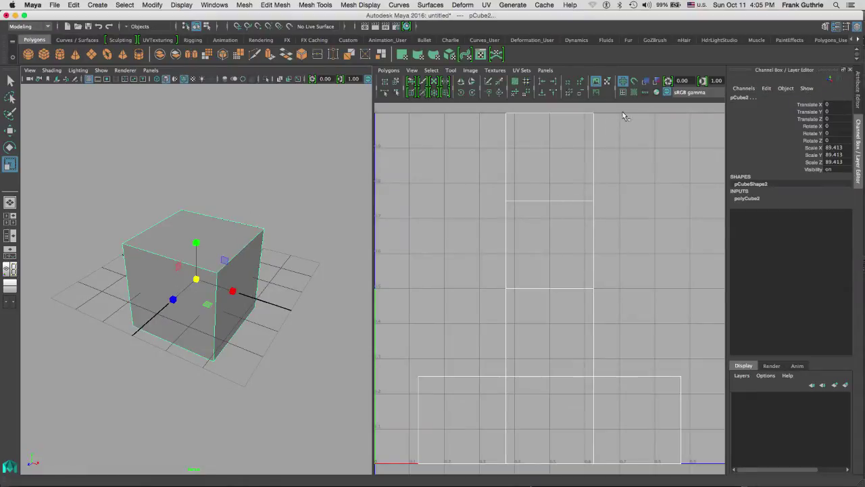
{"action": "left_click", "coordinate": [645, 81]}
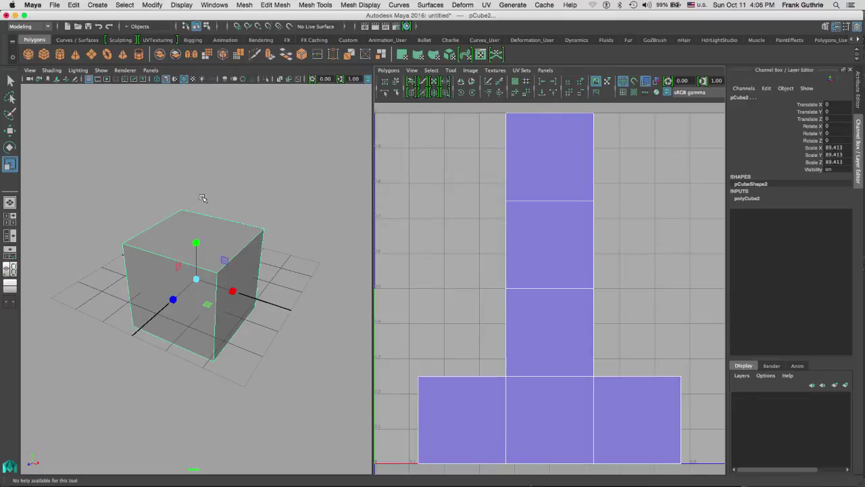
{"action": "key", "text": "r"}
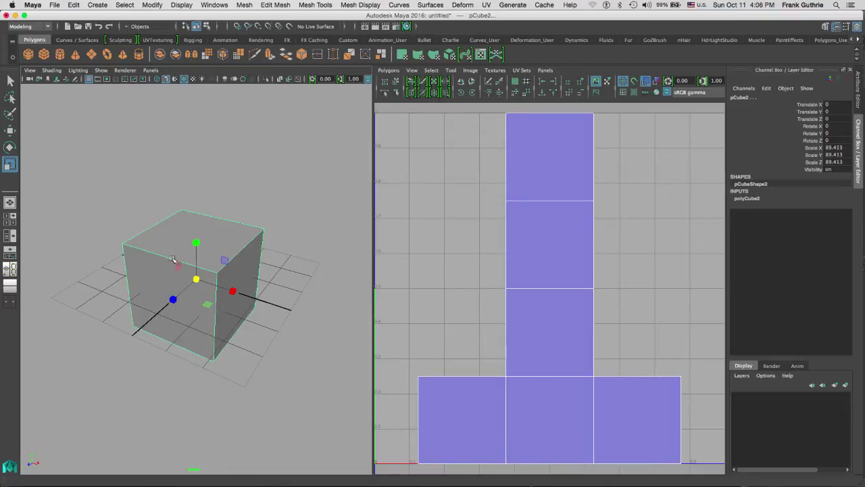
{"action": "left_click_drag", "start_coordinate": [173, 260], "coordinate": [225, 234], "text": "alt"}
{"action": "right_click_drag", "start_coordinate": [210, 215], "coordinate": [279, 185], "text": "ctrl"}
{"action": "left_click", "coordinate": [233, 206]}
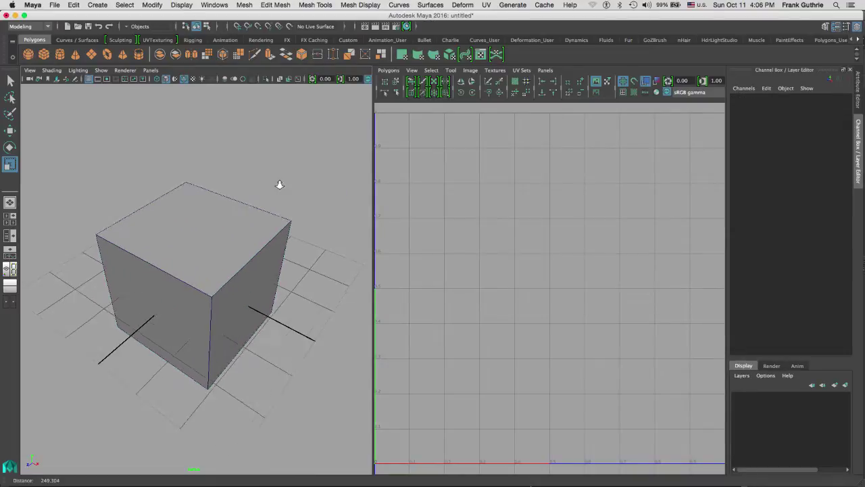
{"action": "left_click_drag", "start_coordinate": [279, 184], "coordinate": [204, 143], "text": "alt"}
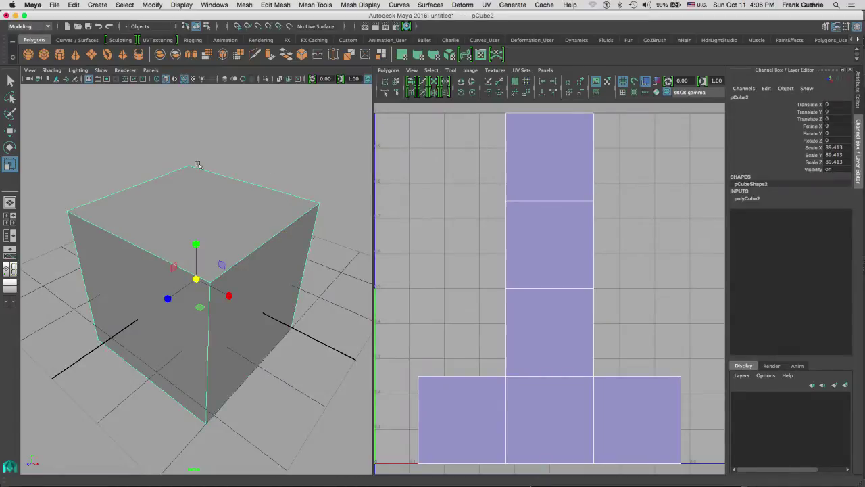
{"action": "mouse_move", "coordinate": [195, 202]}
{"action": "left_mouse_down", "text": "alt"}
{"action": "mouse_move", "coordinate": [261, 187]}
{"action": "mouse_move", "coordinate": [295, 162]}
{"action": "mouse_move", "coordinate": [205, 196]}
{"action": "left_mouse_up", "text": "alt"}
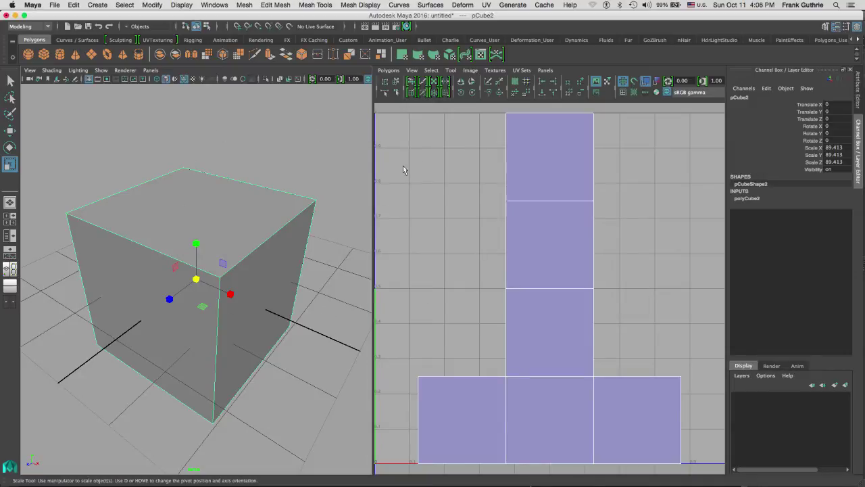
Deselect the cube and open the Hypershade in its own window.
{"action": "left_click", "coordinate": [254, 152]}
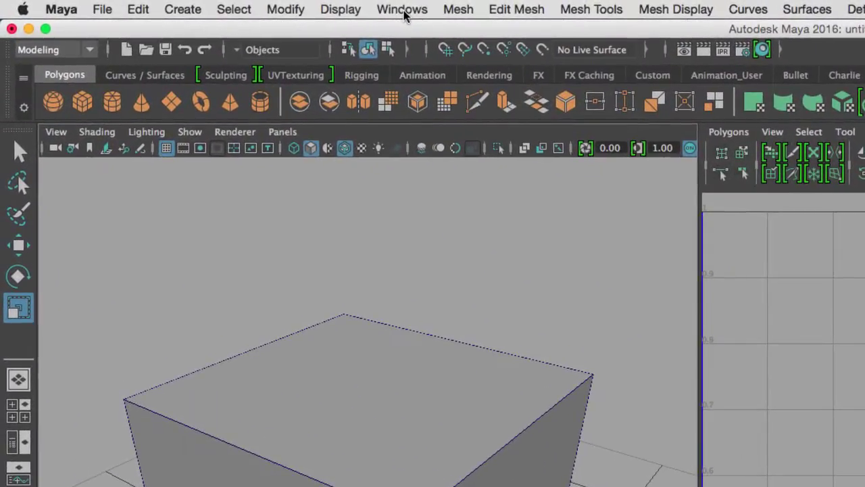
{"action": "left_click", "coordinate": [411, 9]}
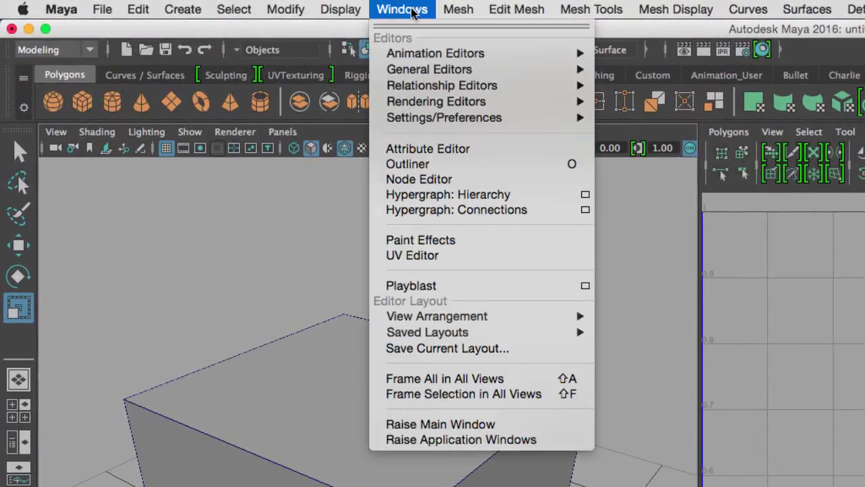
{"action": "mouse_move", "coordinate": [453, 102]}
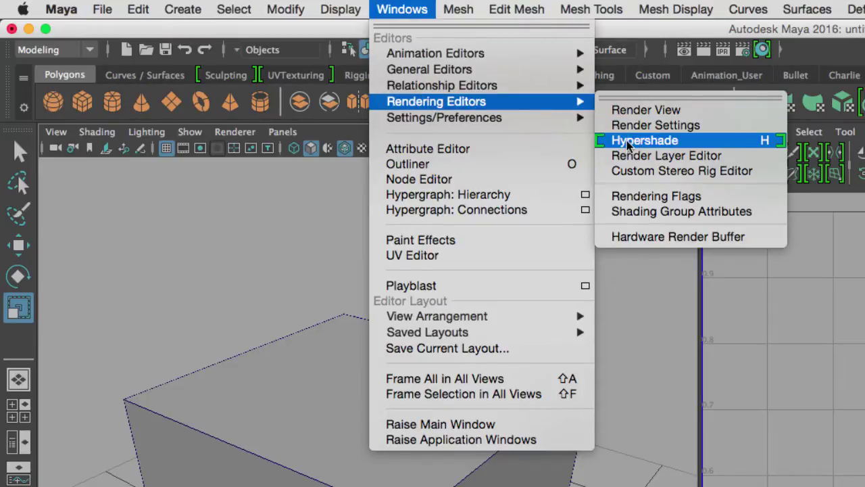
{"action": "left_click", "coordinate": [627, 144]}
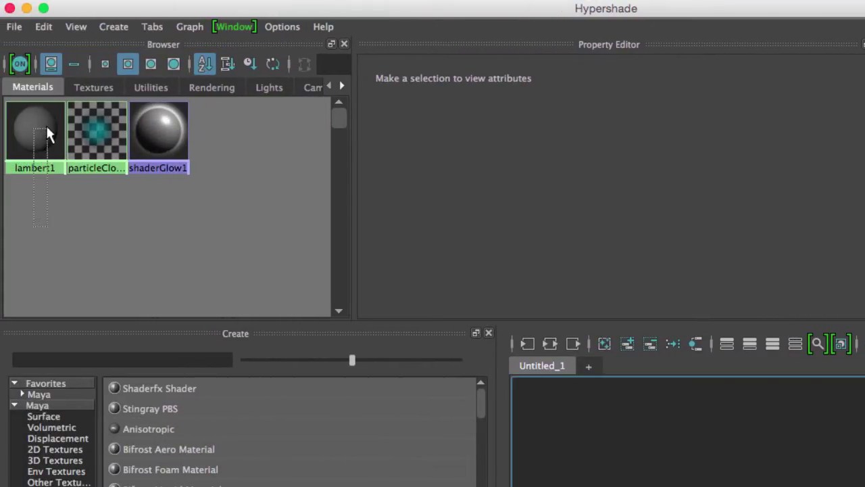
Examine the lambert1 material's attributes in the Hypershade and compare them with those in the Attribute Editor.
{"action": "left_click", "coordinate": [51, 119]}
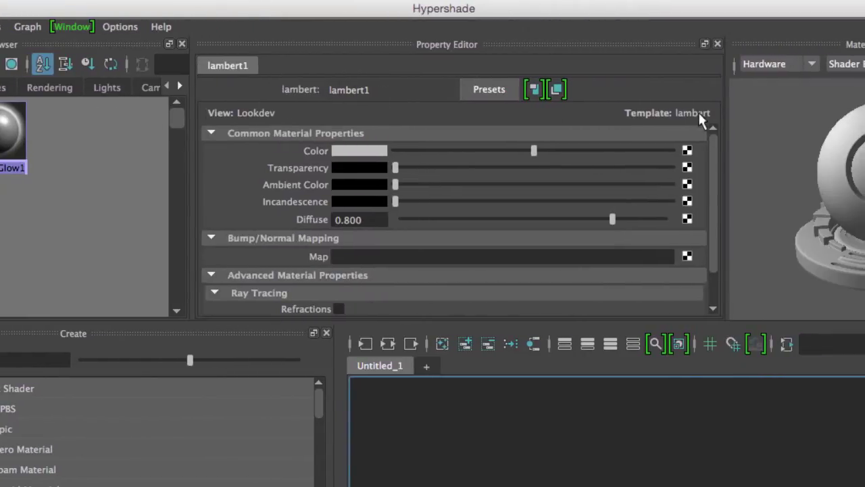
{"action": "left_click_drag", "start_coordinate": [717, 160], "coordinate": [717, 200]}
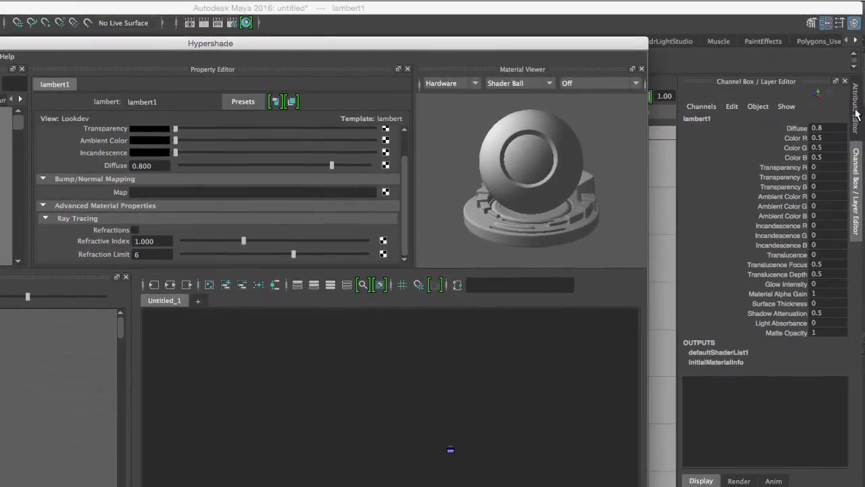
{"action": "left_click", "coordinate": [856, 111]}
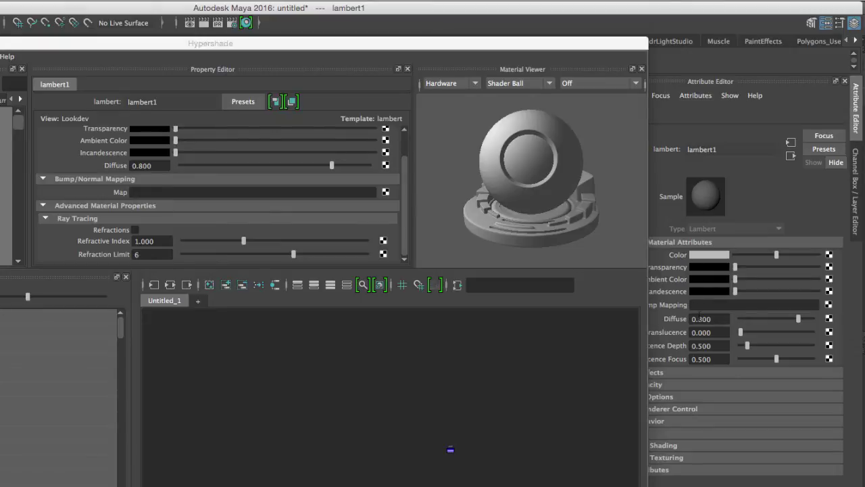
{"action": "left_click", "coordinate": [856, 162]}
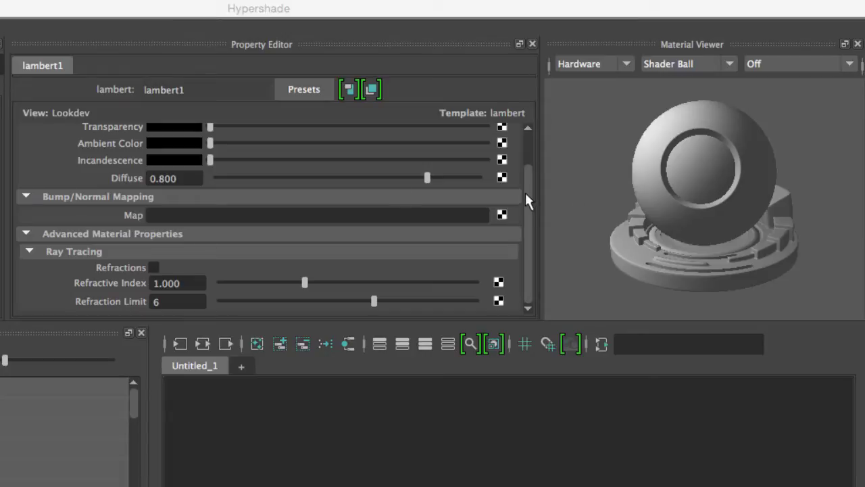
{"action": "mouse_move", "coordinate": [525, 191]}
{"action": "left_mouse_down"}
{"action": "mouse_move", "coordinate": [525, 142]}
{"action": "mouse_move", "coordinate": [525, 197]}
{"action": "left_mouse_up"}
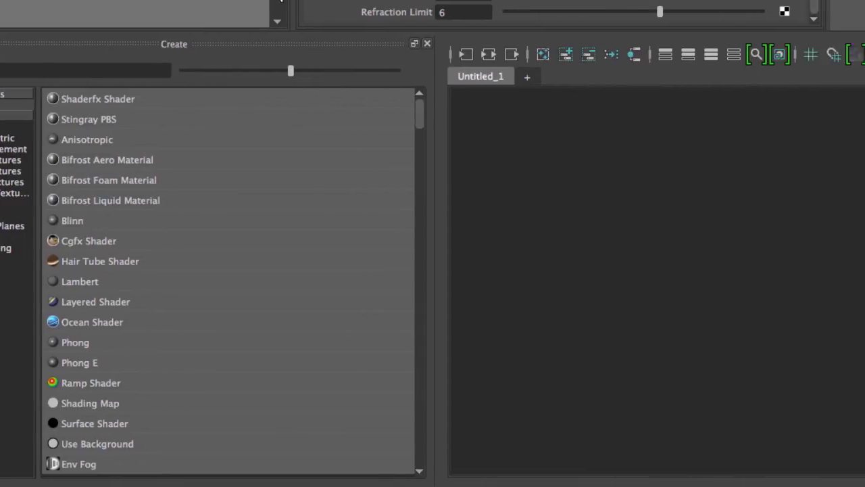
Select and frame the lambert2SG shading group node in the Hypershade work area and close the Hypershade window.
{"action": "left_click_drag", "start_coordinate": [572, 243], "coordinate": [621, 305]}
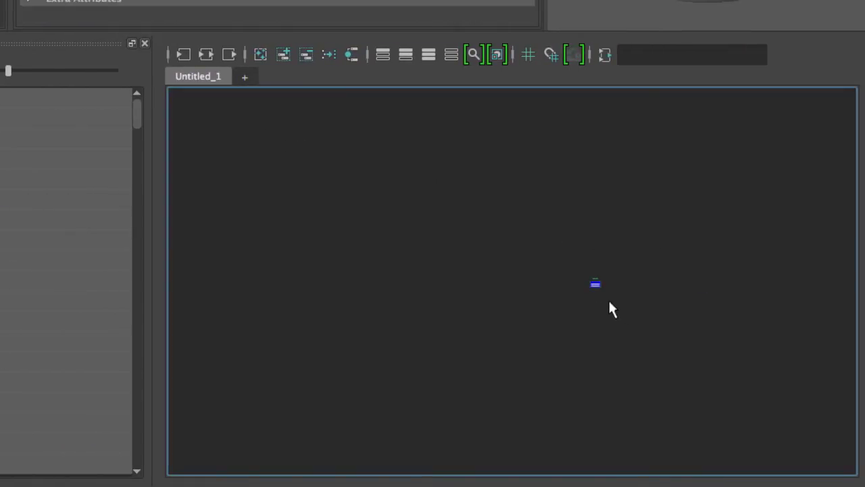
{"action": "key", "text": "f"}
{"action": "left_click", "coordinate": [384, 170]}
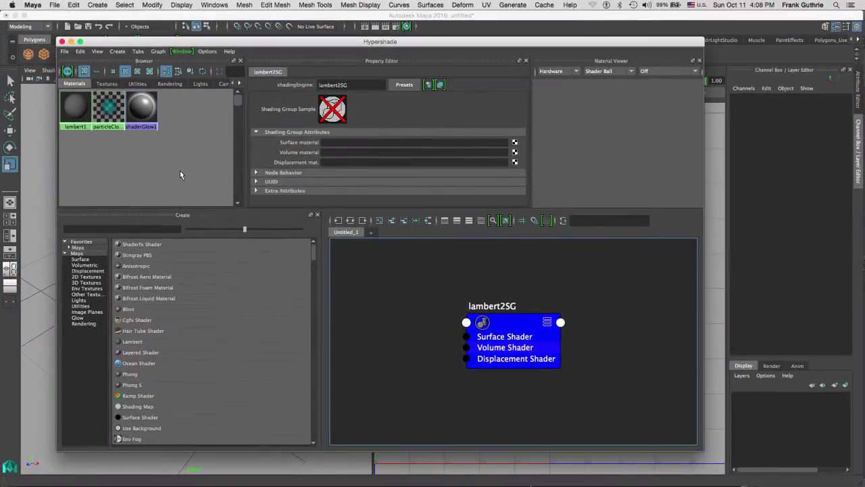
{"action": "left_click", "coordinate": [62, 42]}
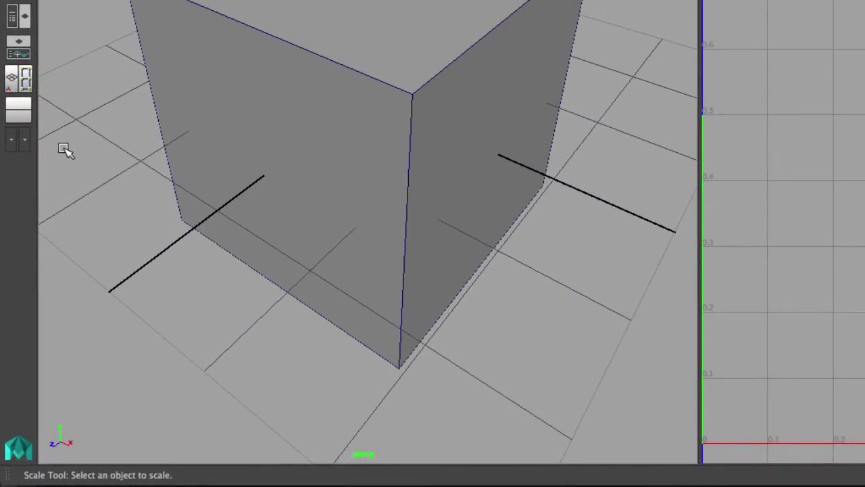
Open the layout editing settings and keep the Two Panes Side by Side configuration.
{"action": "right_click", "coordinate": [18, 118]}
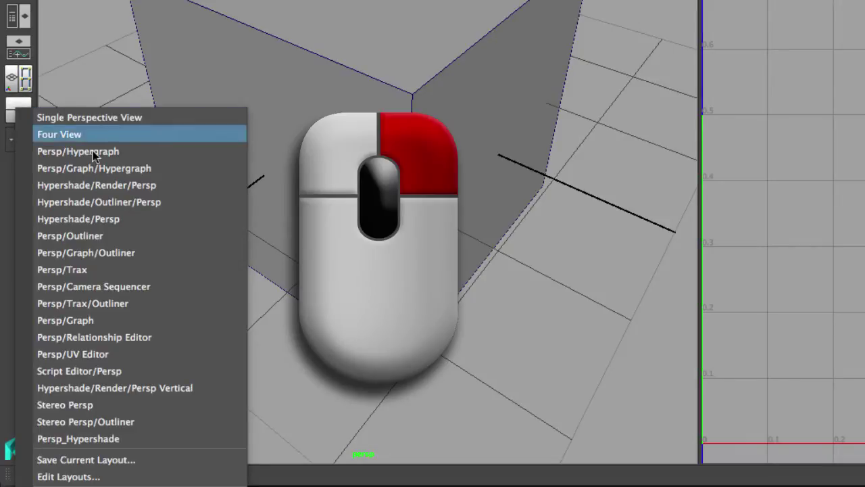
{"action": "left_click", "coordinate": [86, 475]}
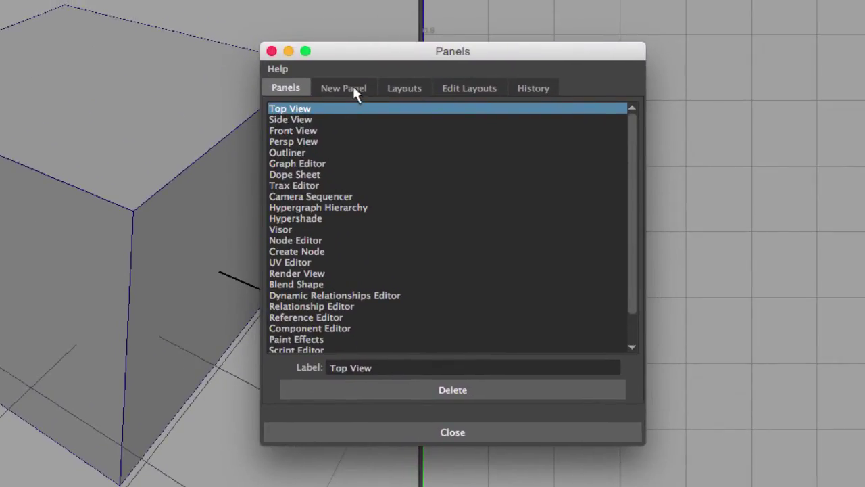
{"action": "left_click", "coordinate": [460, 88]}
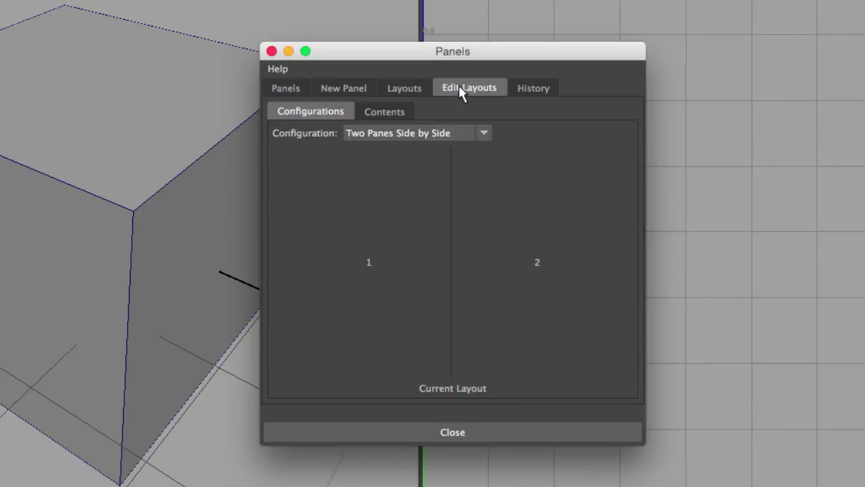
{"action": "left_click", "coordinate": [393, 133]}
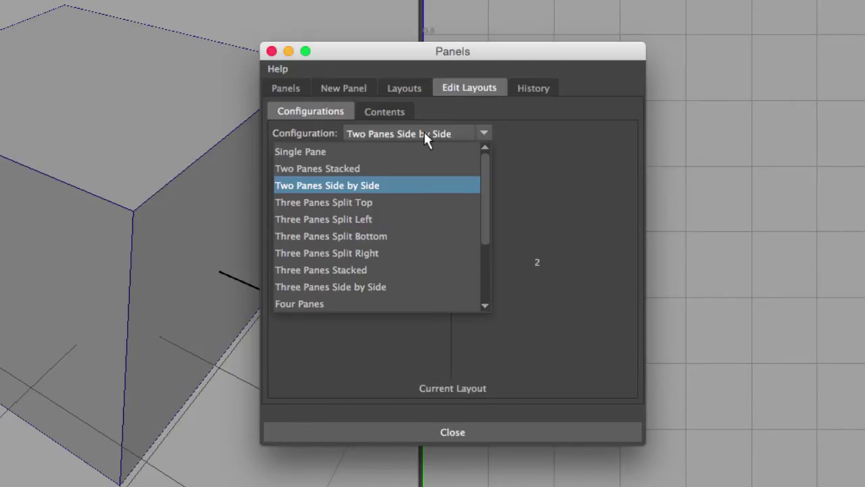
{"action": "left_click", "coordinate": [443, 131]}
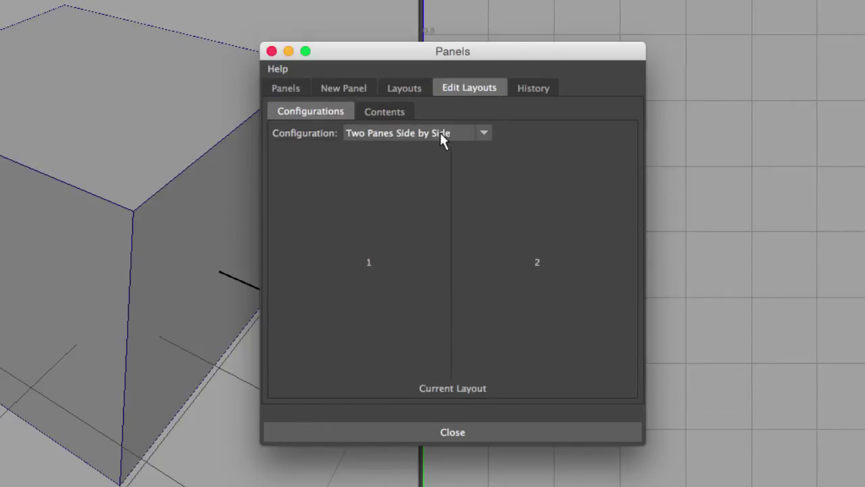
Keep Persp Panel as the first pane's content, set the second pane to Hypershade, and close the layout settings.
{"action": "left_click", "coordinate": [386, 111]}
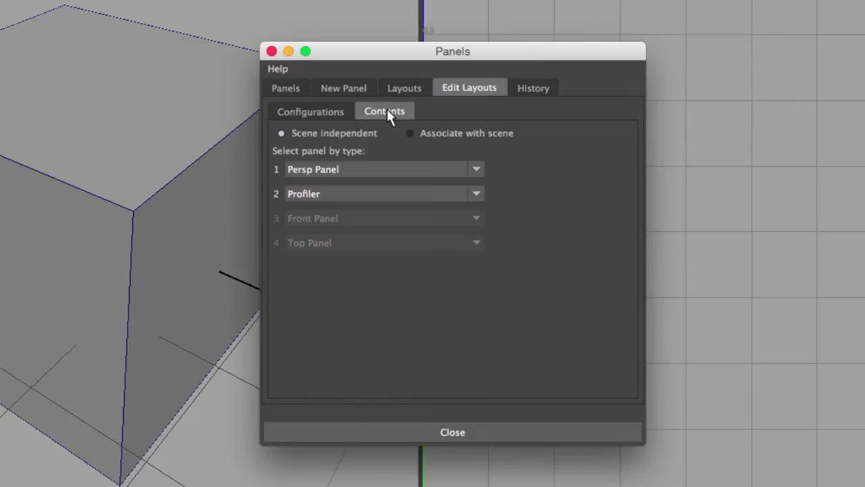
{"action": "left_click", "coordinate": [349, 172]}
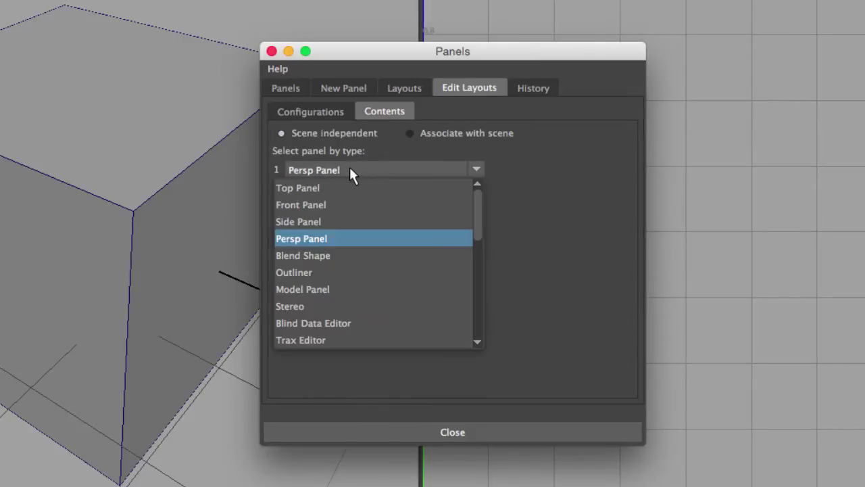
{"action": "left_click", "coordinate": [350, 171]}
{"action": "left_click", "coordinate": [338, 194]}
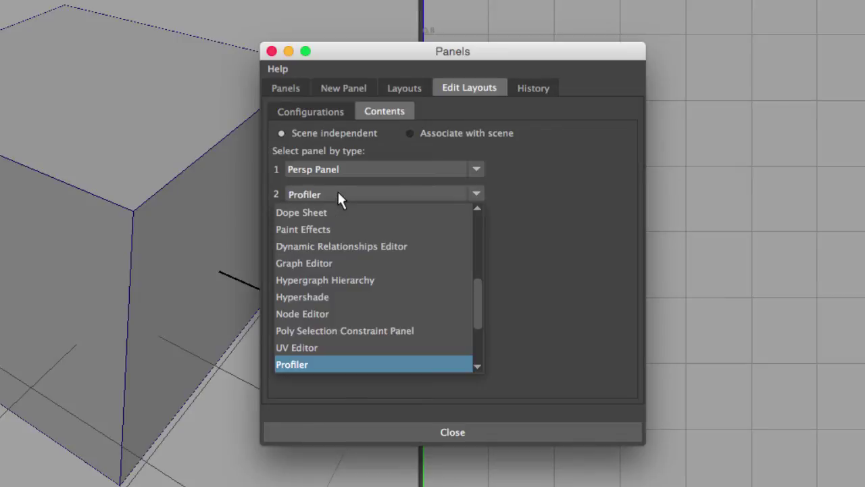
{"action": "left_click", "coordinate": [309, 297]}
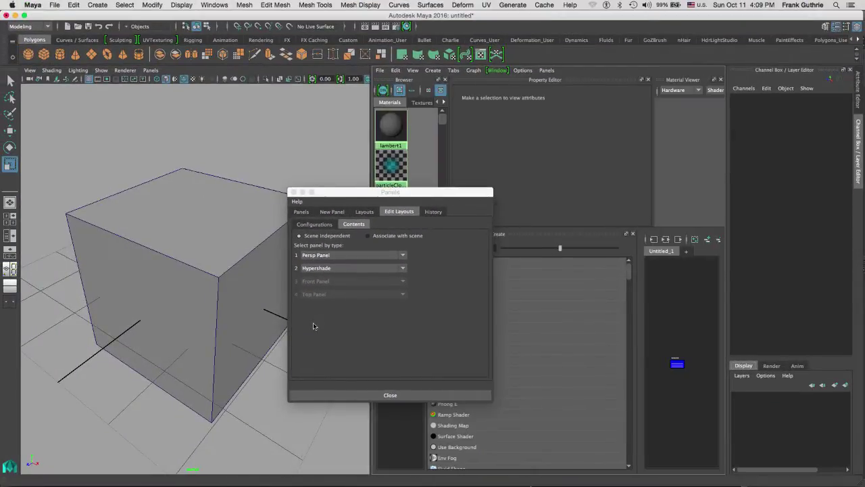
{"action": "left_click", "coordinate": [387, 396]}
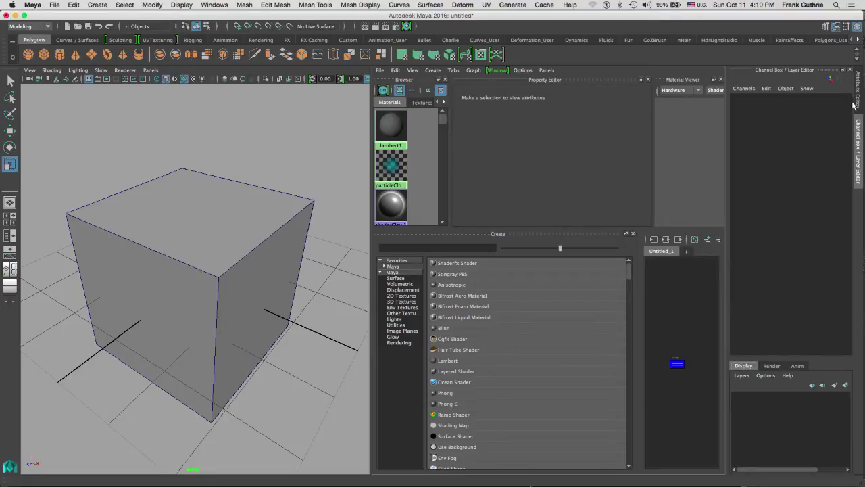
Hide the Channel Box sidebar and widen the Hypershade pane by narrowing the perspective view.
{"action": "left_click", "coordinate": [856, 30]}
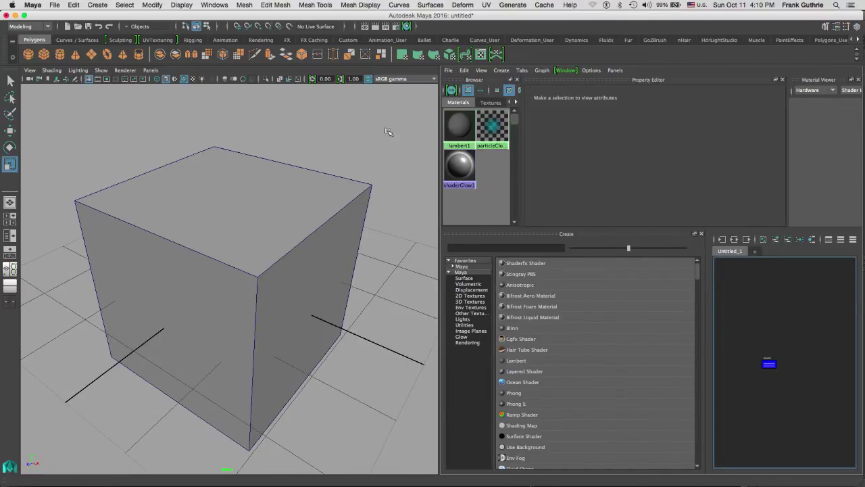
{"action": "left_click_drag", "start_coordinate": [439, 241], "coordinate": [329, 239]}
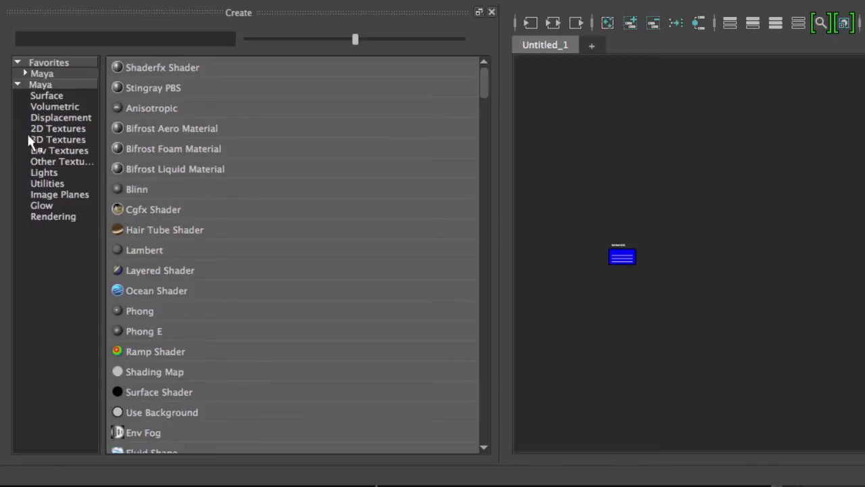
Show only the Maya favorites in the Hypershade's list of nodes to create.
{"action": "left_click", "coordinate": [17, 84]}
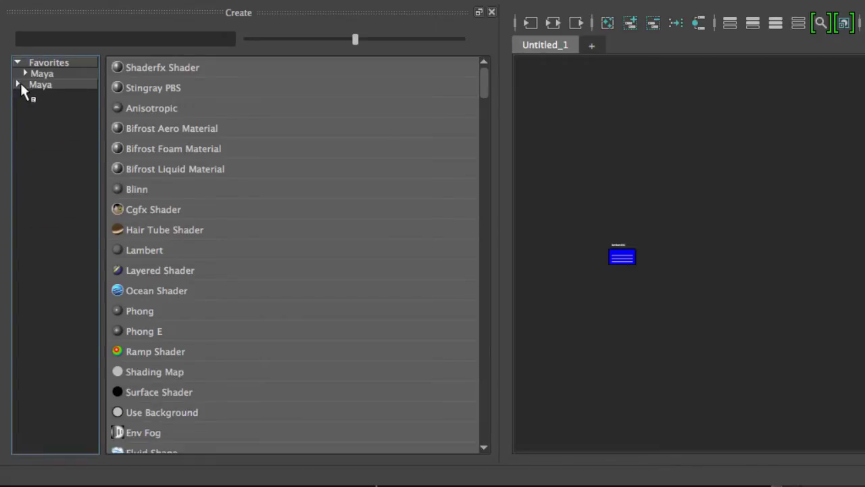
{"action": "left_click", "coordinate": [18, 84]}
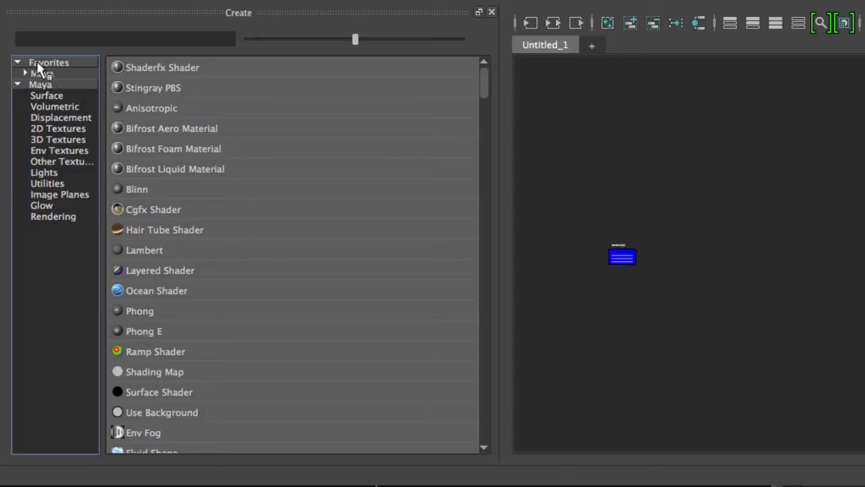
{"action": "left_click", "coordinate": [52, 72]}
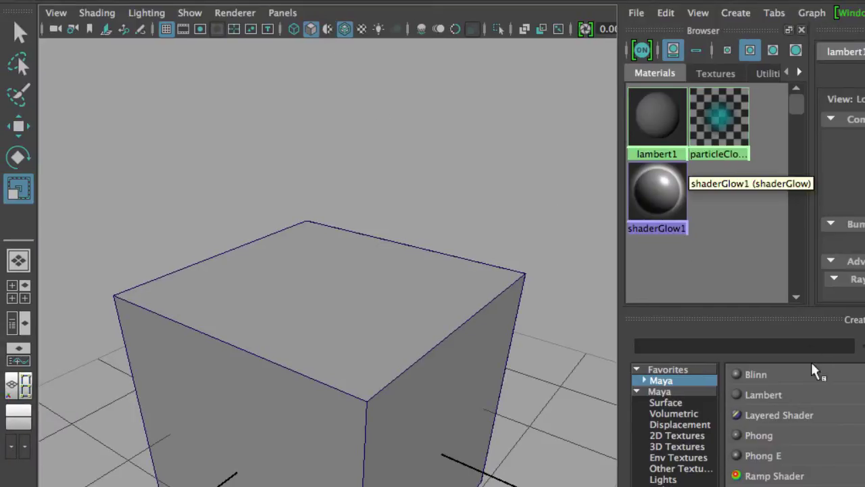
Create a new Lambert material and rename it UV_Text_Mat.
{"action": "left_click", "coordinate": [763, 395]}
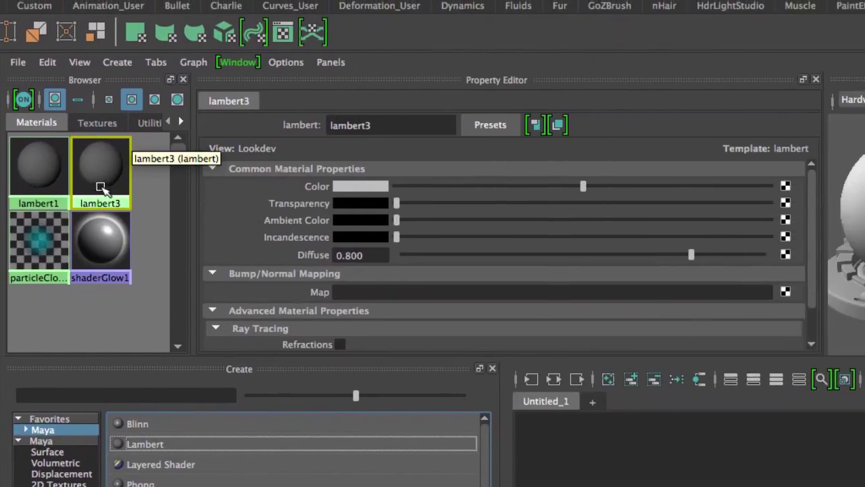
{"action": "double_click", "coordinate": [395, 123]}
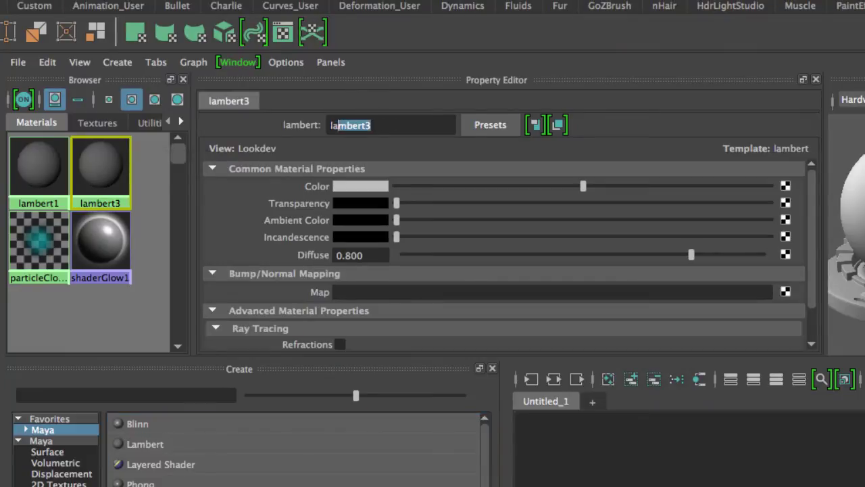
{"action": "type", "text": "U"}
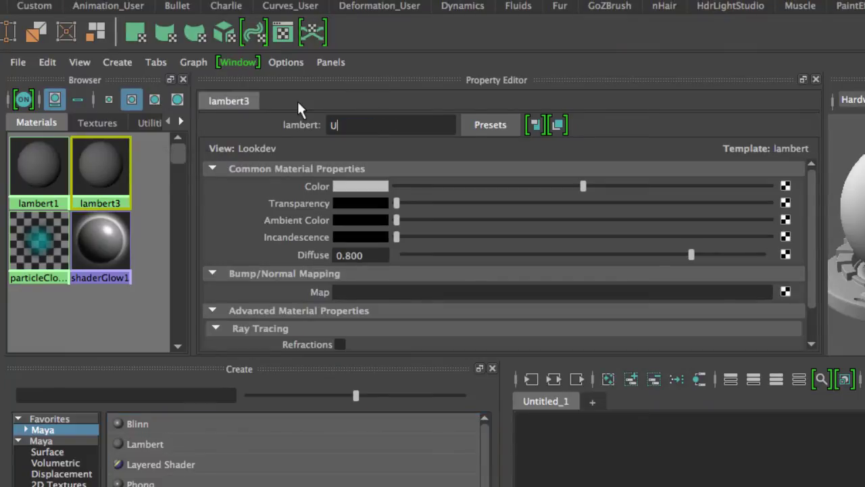
{"action": "type", "text": "V_Text_Mat"}
{"action": "key", "text": "Return"}
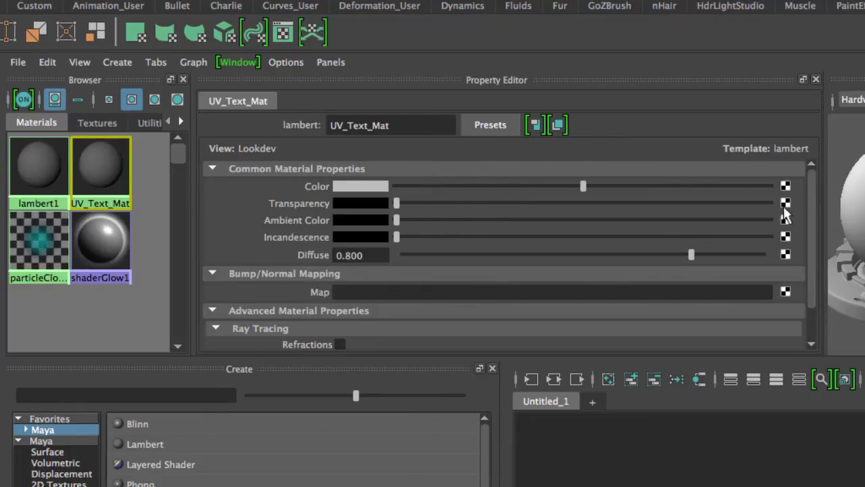
Try out brighter and darker values for UV_Text_Mat's Color, and set the colour to pure red.
{"action": "left_click_drag", "start_coordinate": [569, 185], "coordinate": [633, 185]}
{"action": "left_click_drag", "start_coordinate": [472, 192], "coordinate": [604, 181]}
{"action": "left_click", "coordinate": [370, 187]}
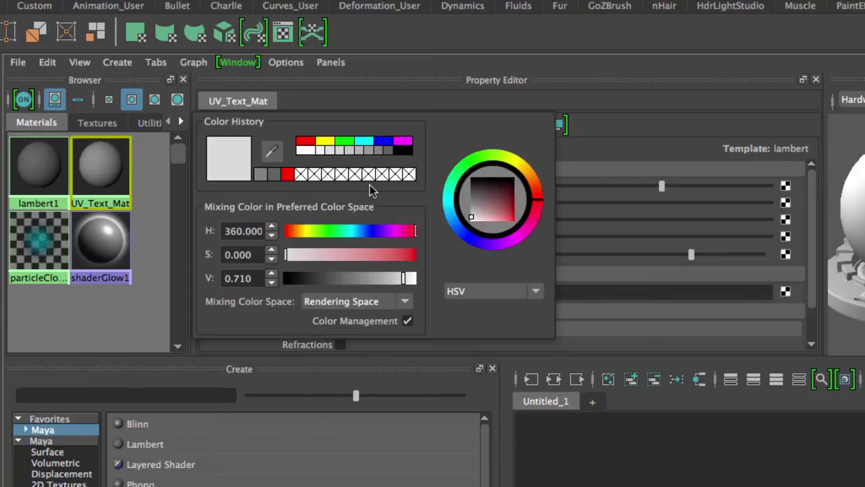
{"action": "left_click", "coordinate": [302, 147]}
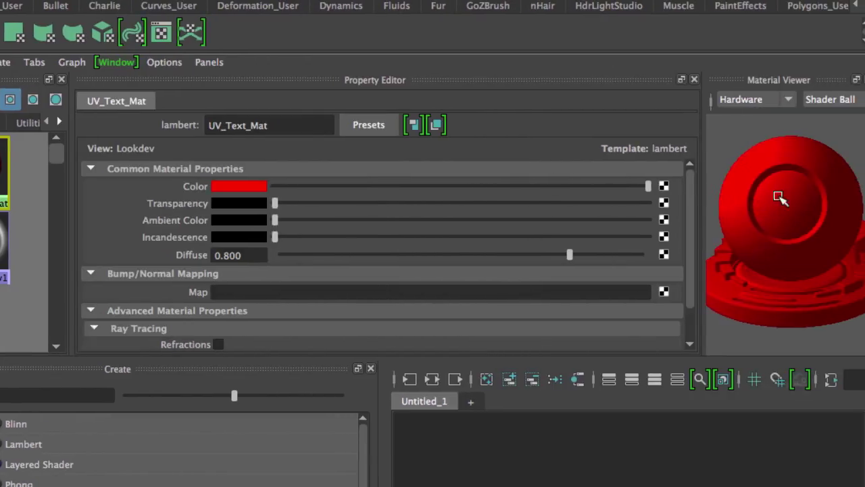
Widen the Material Viewer by narrowing the Property Editor so the whole shader ball fits.
{"action": "left_click_drag", "start_coordinate": [683, 232], "coordinate": [608, 225]}
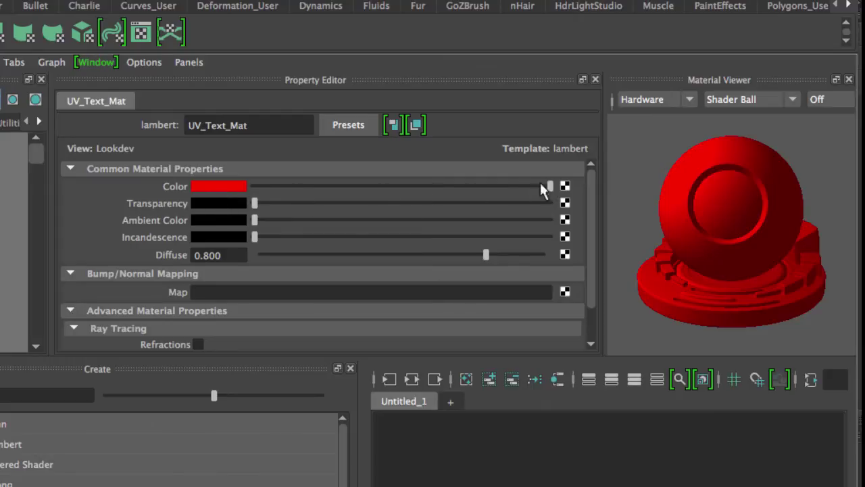
{"action": "left_click_drag", "start_coordinate": [590, 214], "coordinate": [598, 174]}
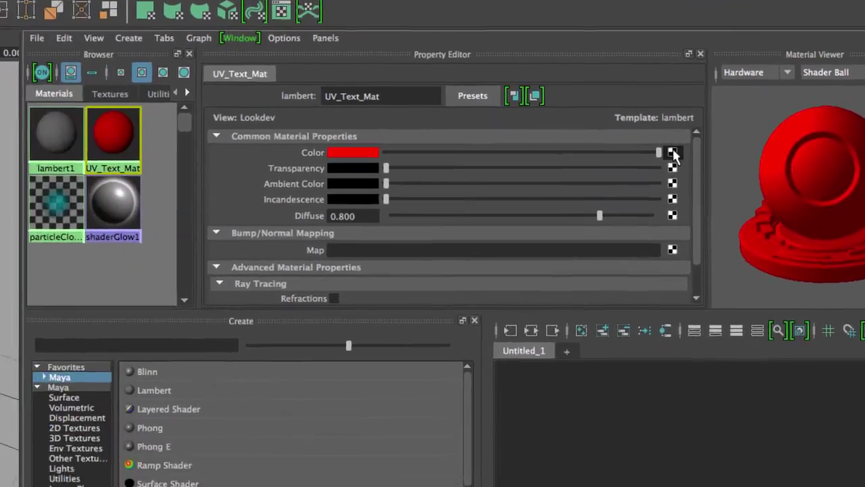
Connect a File texture to UV_Text_Mat's Color, filtering the render nodes by "f" and enlarging their icons to the maximum.
{"action": "left_click", "coordinate": [565, 188]}
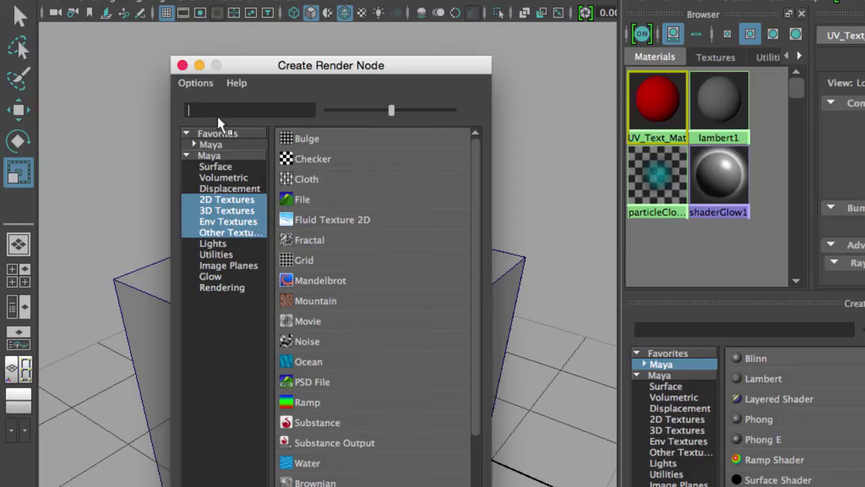
{"action": "type", "text": "f"}
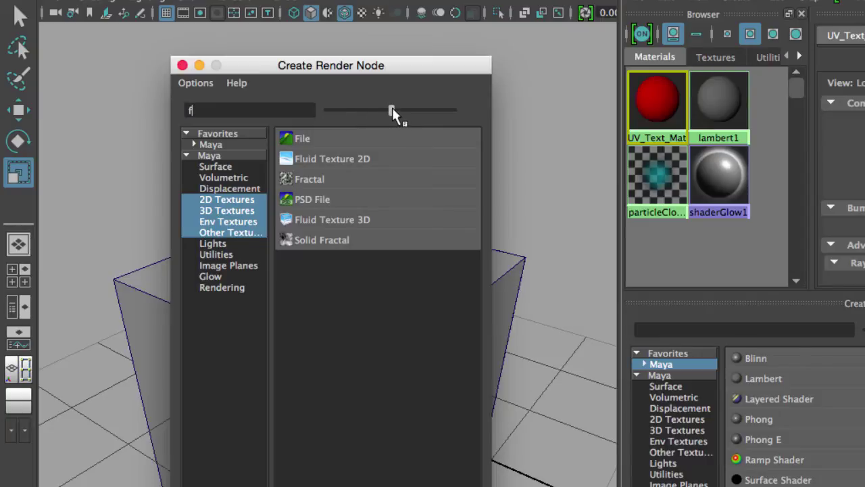
{"action": "left_click_drag", "start_coordinate": [392, 110], "coordinate": [453, 111]}
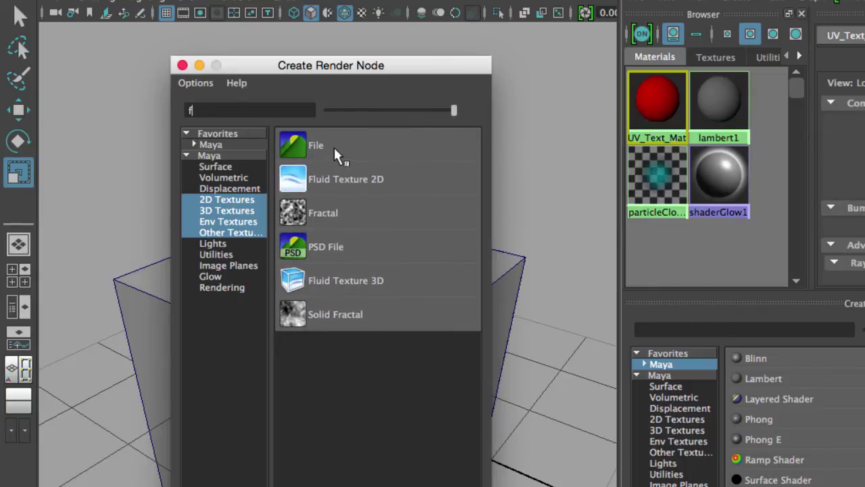
{"action": "left_click", "coordinate": [332, 147]}
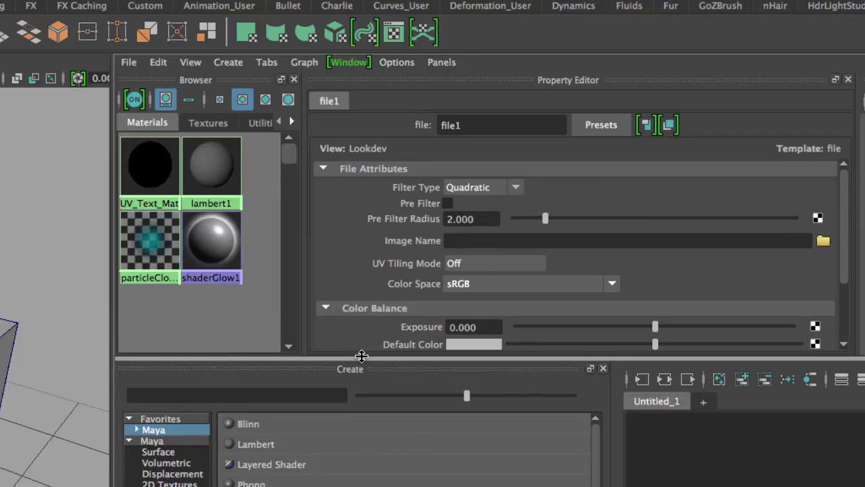
Make the Property Editor taller and narrower, and load UV_Texture_01.jpg from the sourceimages folder as the file texture's image.
{"action": "left_click_drag", "start_coordinate": [361, 353], "coordinate": [365, 466]}
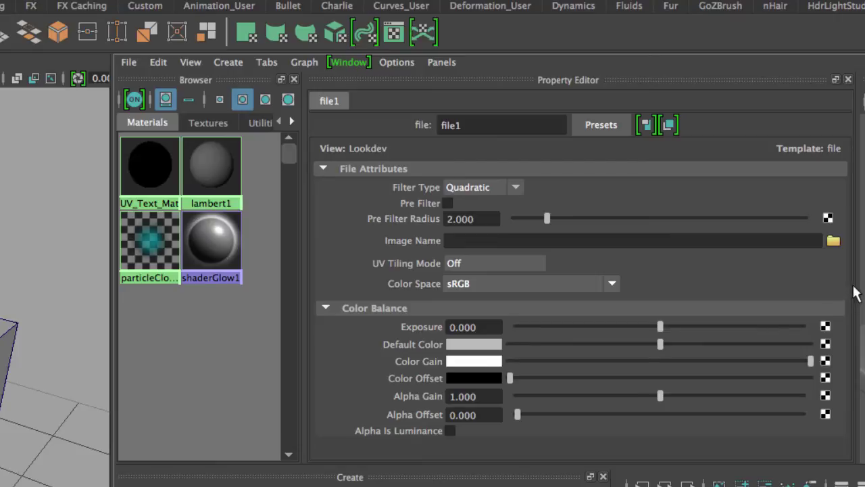
{"action": "left_click_drag", "start_coordinate": [856, 277], "coordinate": [792, 279]}
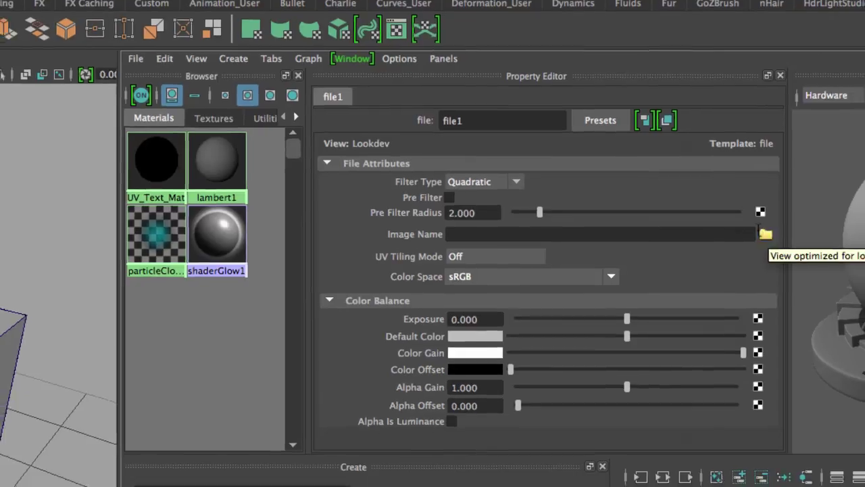
{"action": "left_click", "coordinate": [769, 242]}
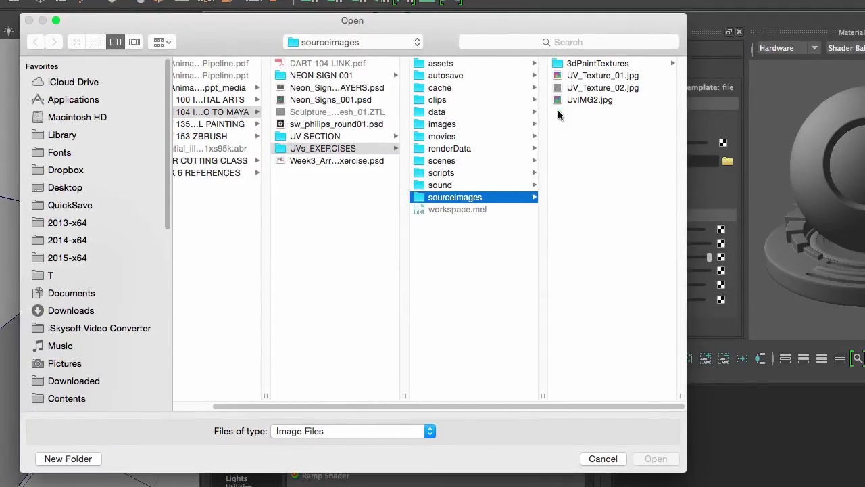
{"action": "left_click", "coordinate": [617, 77]}
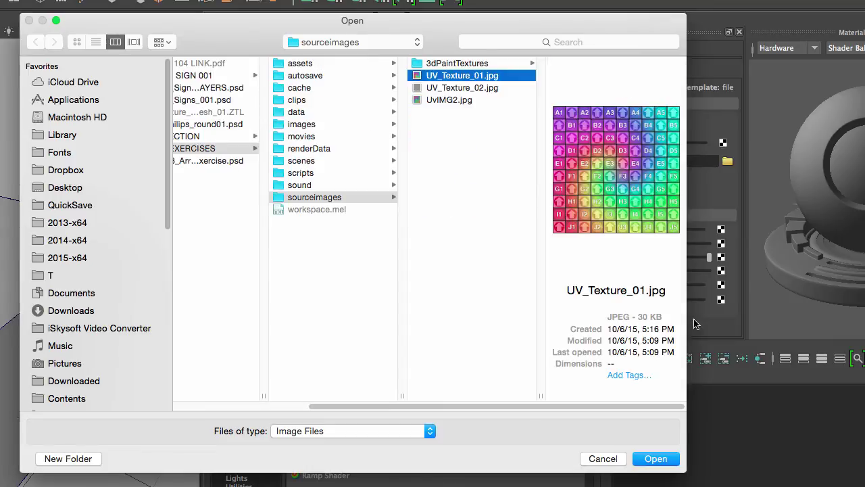
{"action": "left_click", "coordinate": [656, 459]}
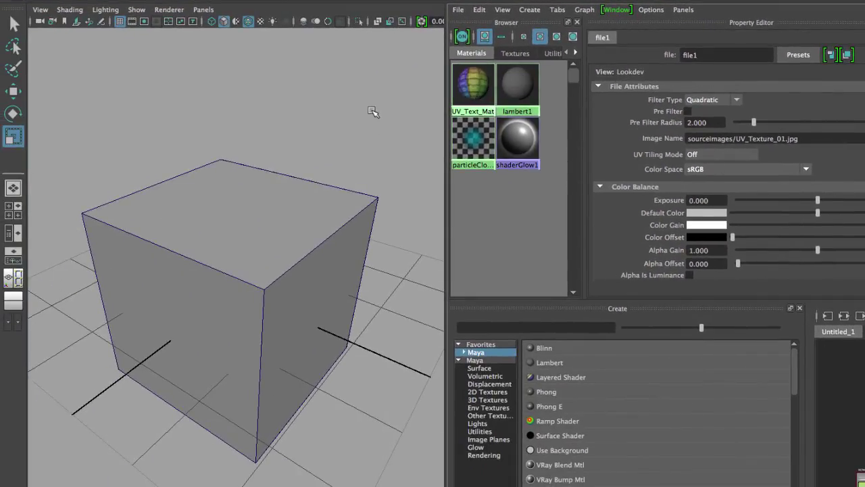
Select the cube and examine its options for assigning an existing material, leaving them without choosing one.
{"action": "left_click", "coordinate": [241, 313]}
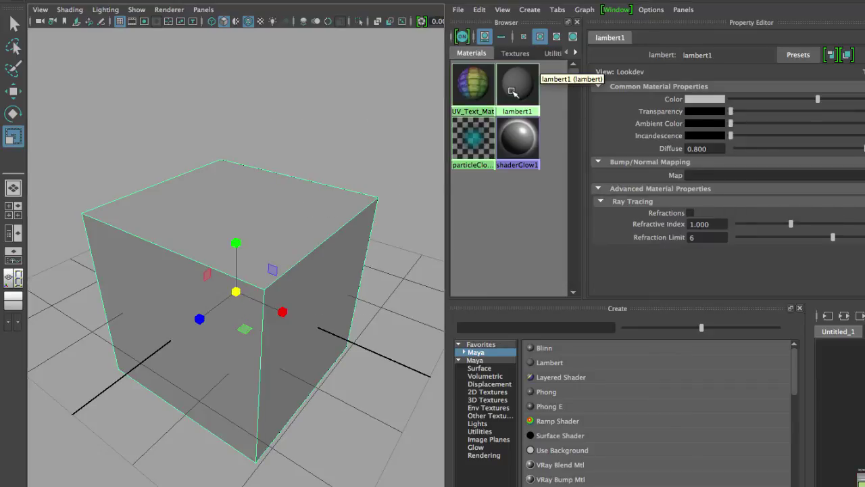
{"action": "left_click", "coordinate": [497, 210]}
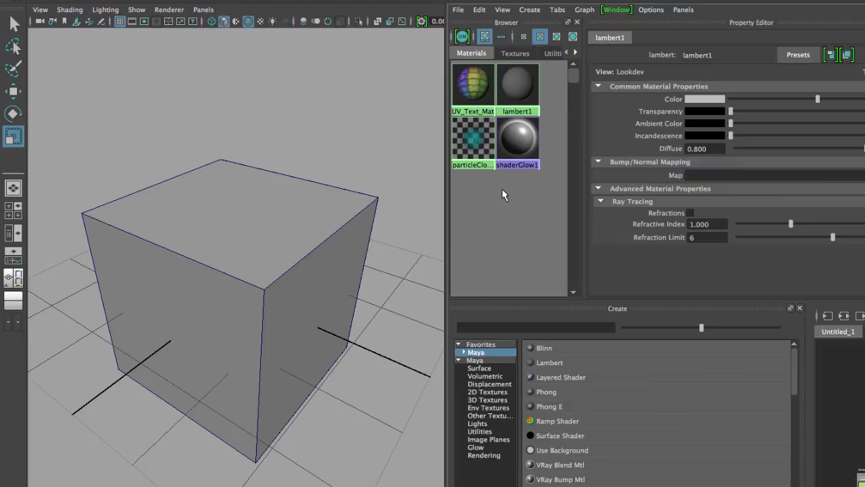
{"action": "middle_click_drag", "start_coordinate": [474, 85], "coordinate": [237, 222]}
{"action": "left_click", "coordinate": [237, 223]}
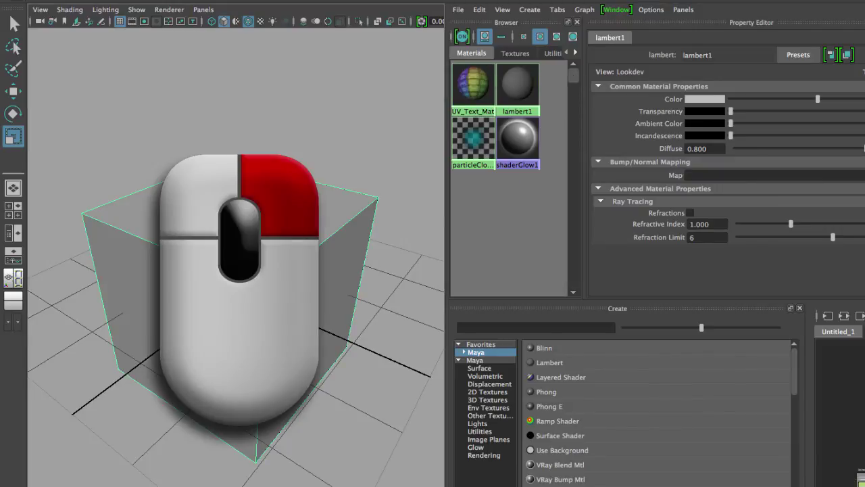
{"action": "right_click", "coordinate": [238, 222]}
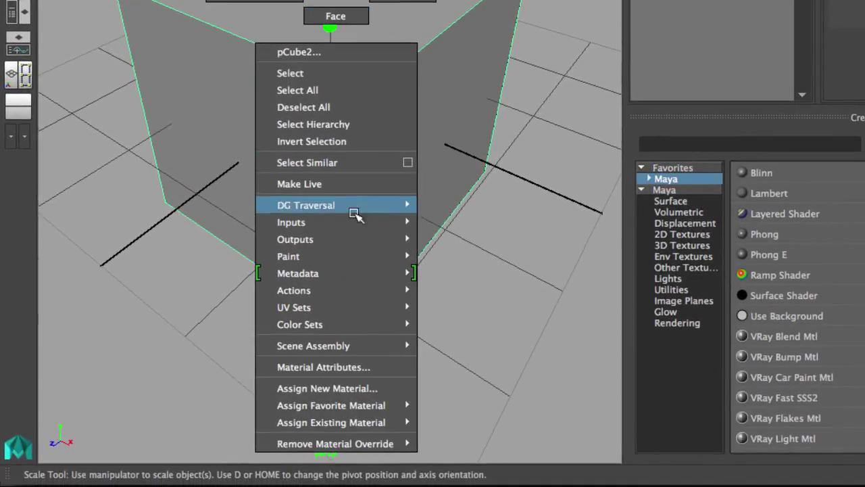
{"action": "mouse_move", "coordinate": [374, 423]}
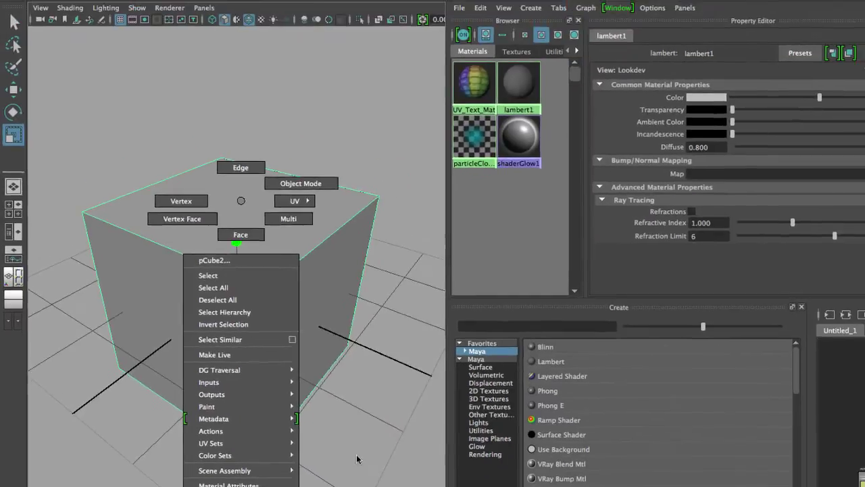
{"action": "left_click", "coordinate": [357, 459]}
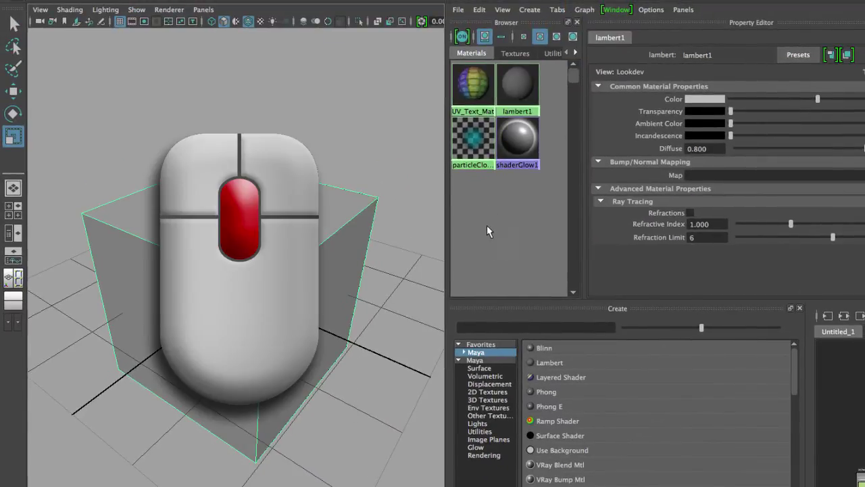
Assign the UV_Text_Mat material from the Hypershade's material browser to the cube.
{"action": "left_click_drag", "start_coordinate": [467, 93], "coordinate": [369, 153]}
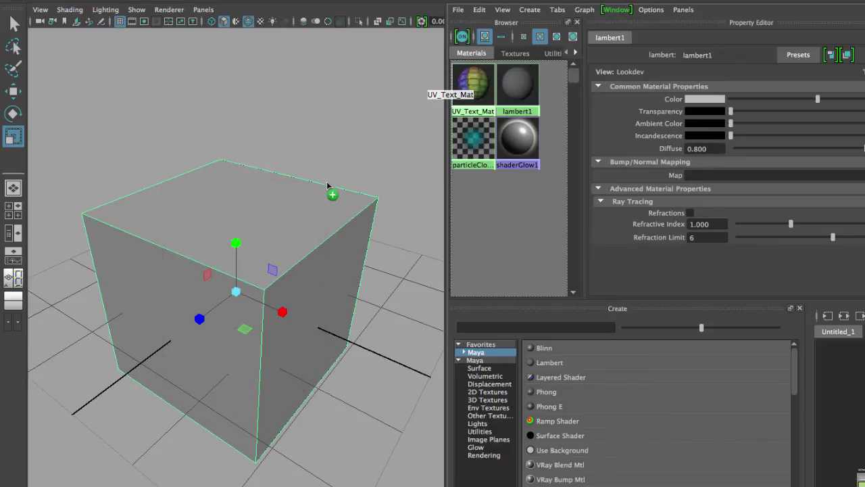
{"action": "left_click_drag", "start_coordinate": [327, 185], "coordinate": [265, 225]}
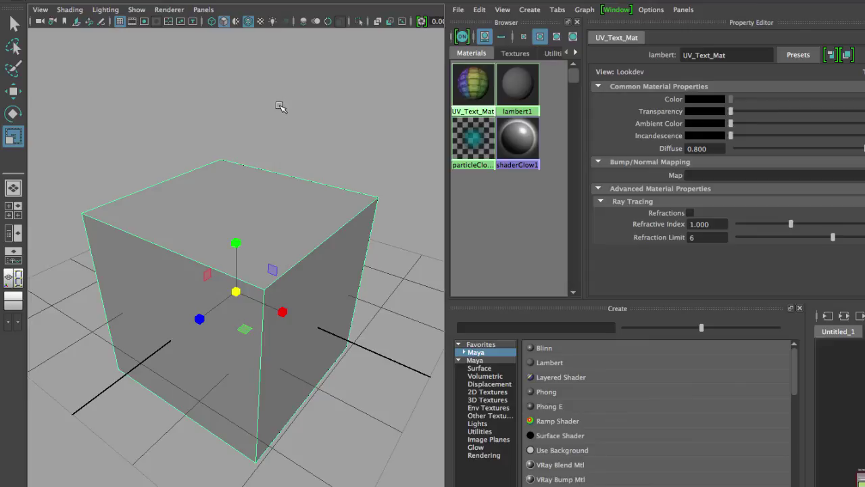
Cycle the cube through its smooth preview levels and the wireframe and shaded displays, ending with the unsmoothed shaded cube.
{"action": "key", "text": "1"}
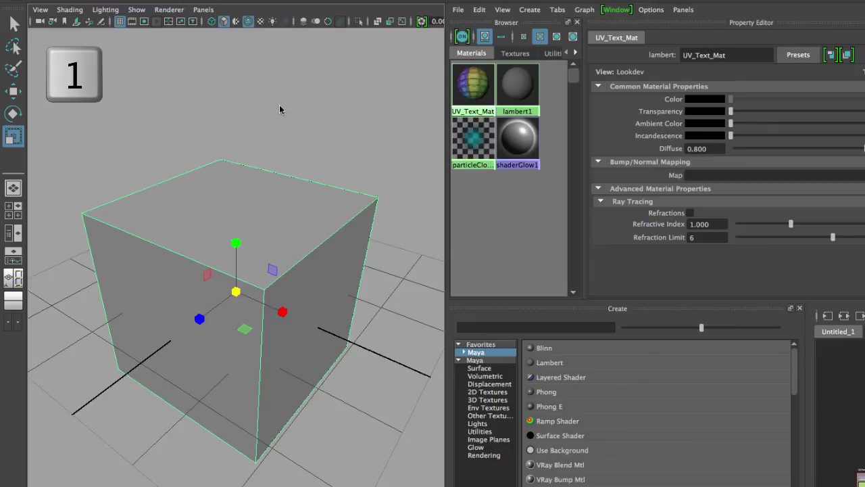
{"action": "key", "text": "2"}
{"action": "key", "text": "3"}
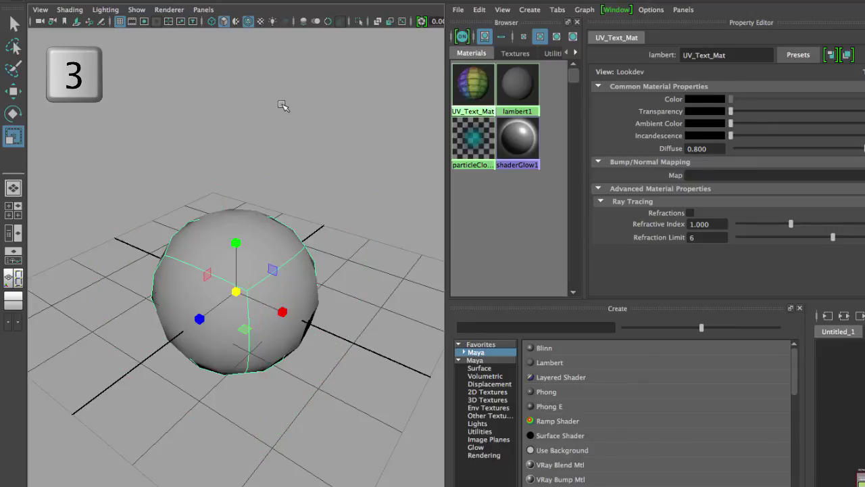
{"action": "key", "text": "4"}
{"action": "key", "text": "5"}
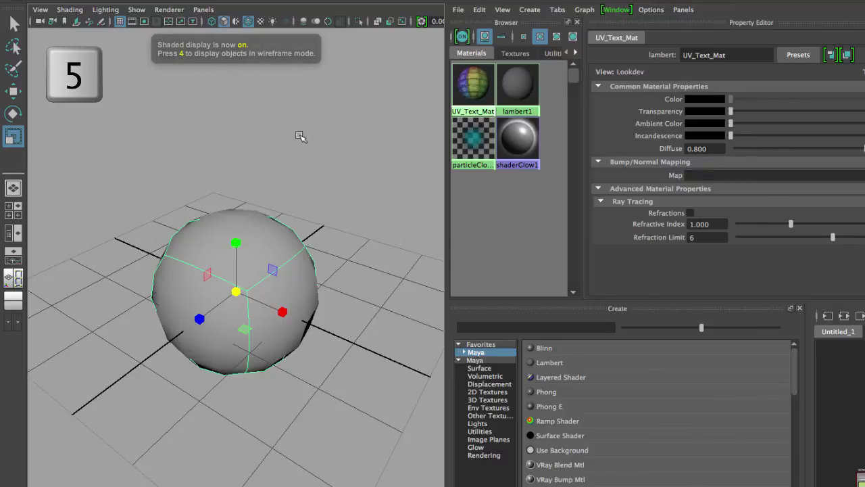
{"action": "key", "text": "1"}
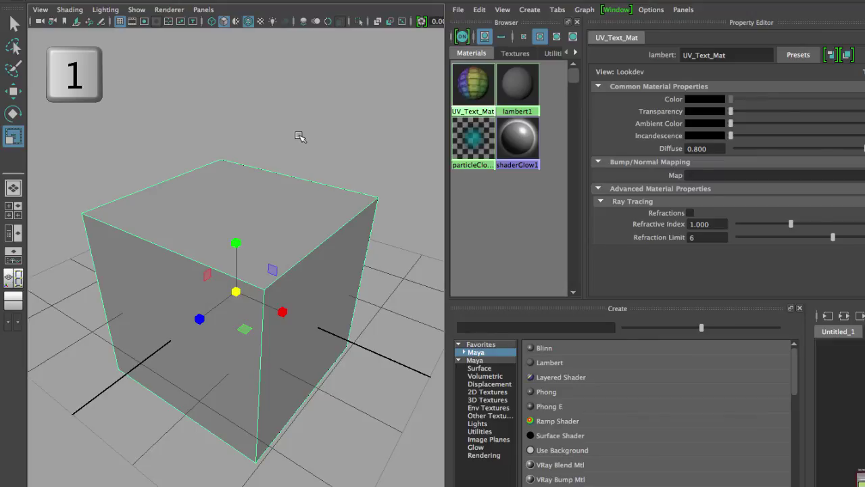
Turn on textured display in the perspective view to show the UV texture on the cube.
{"action": "key", "text": "6"}
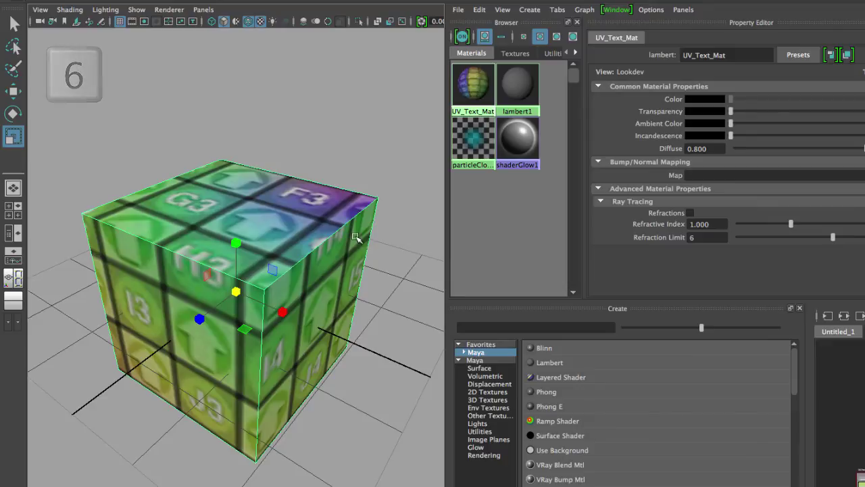
{"action": "left_click_drag", "start_coordinate": [363, 204], "coordinate": [376, 148], "text": "alt"}
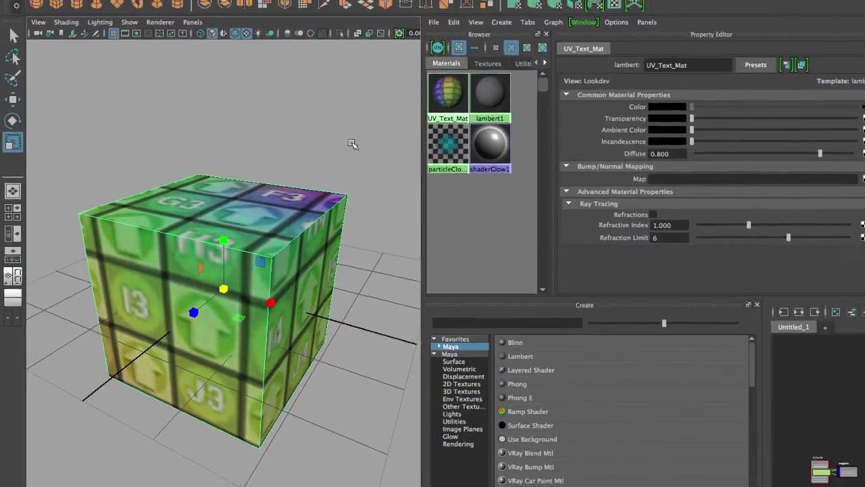